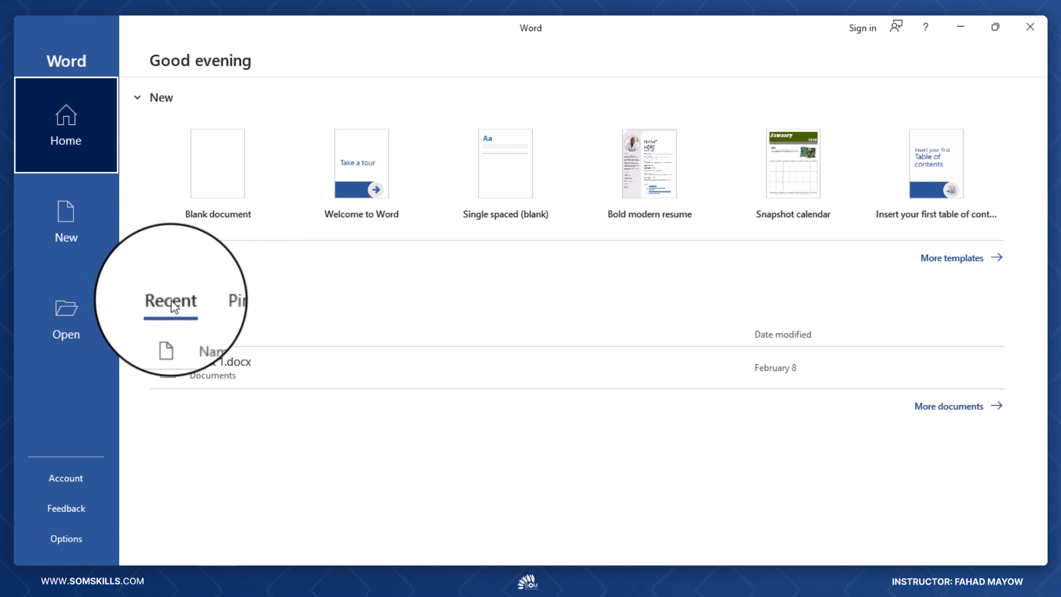
Pin Book 1.docx from the recent documents to the pinned list.
left_click(173, 302)
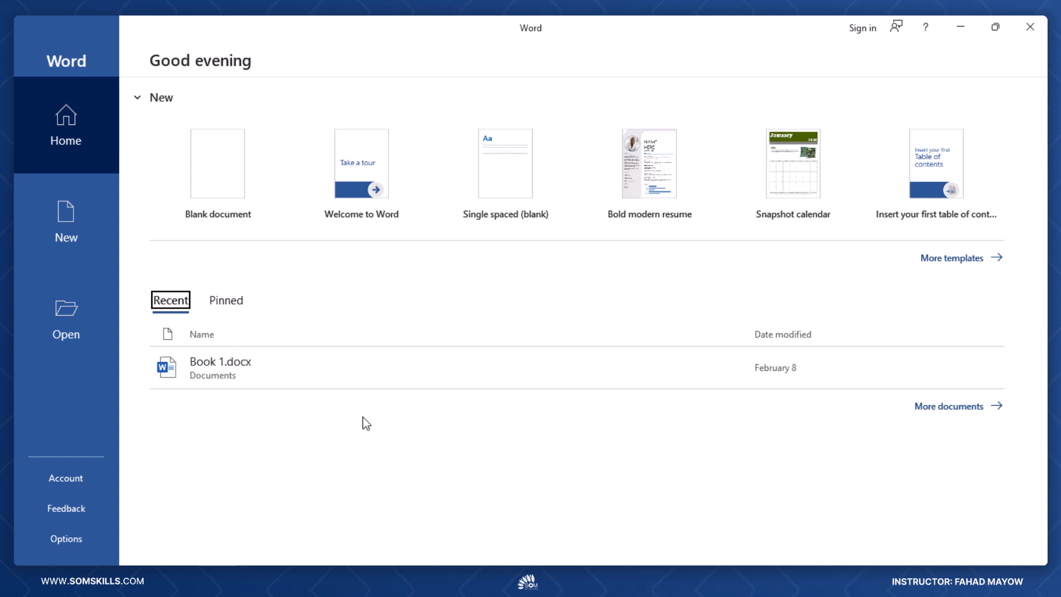
right_click(380, 374)
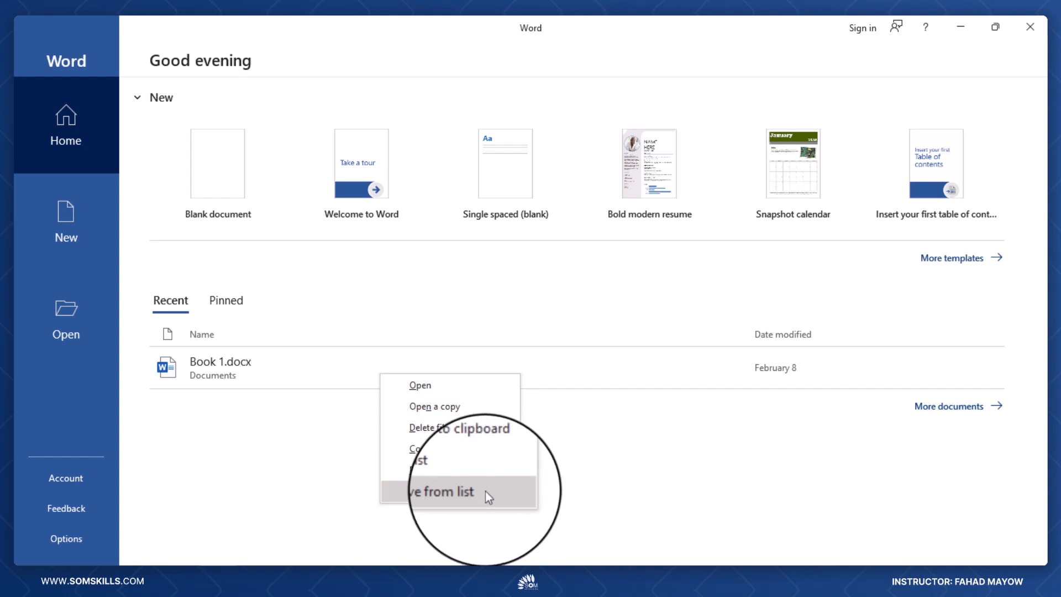
left_click(437, 473)
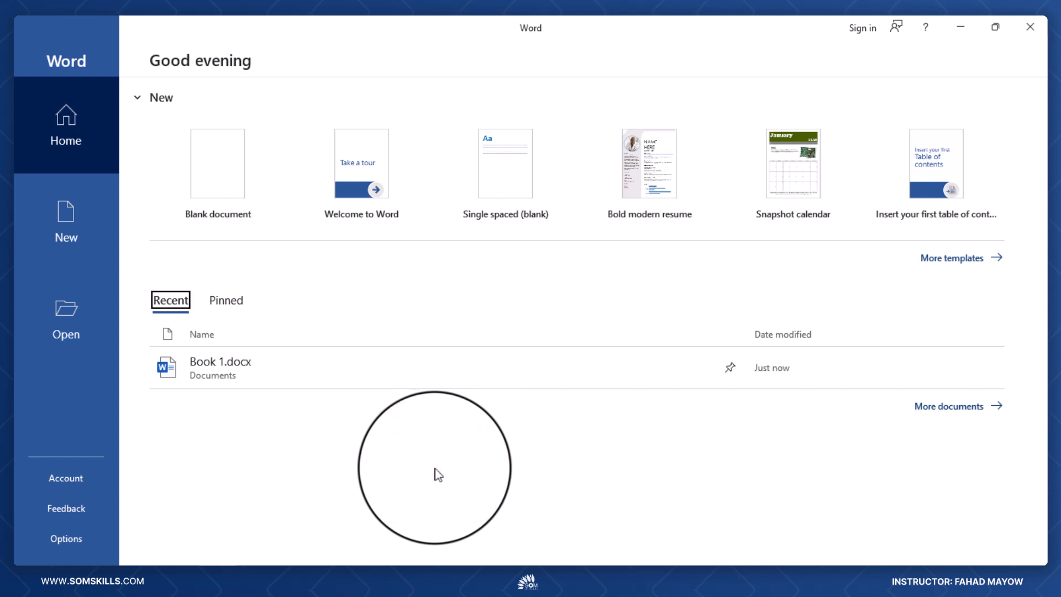
Show the pinned documents and unpin Book 1.docx from the list.
left_click(226, 307)
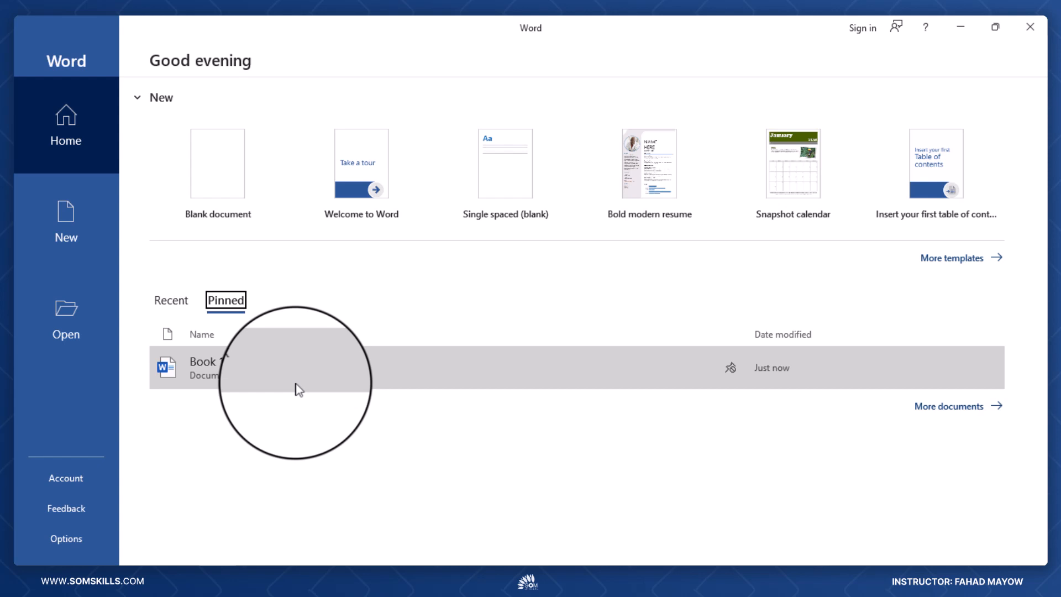
right_click(327, 372)
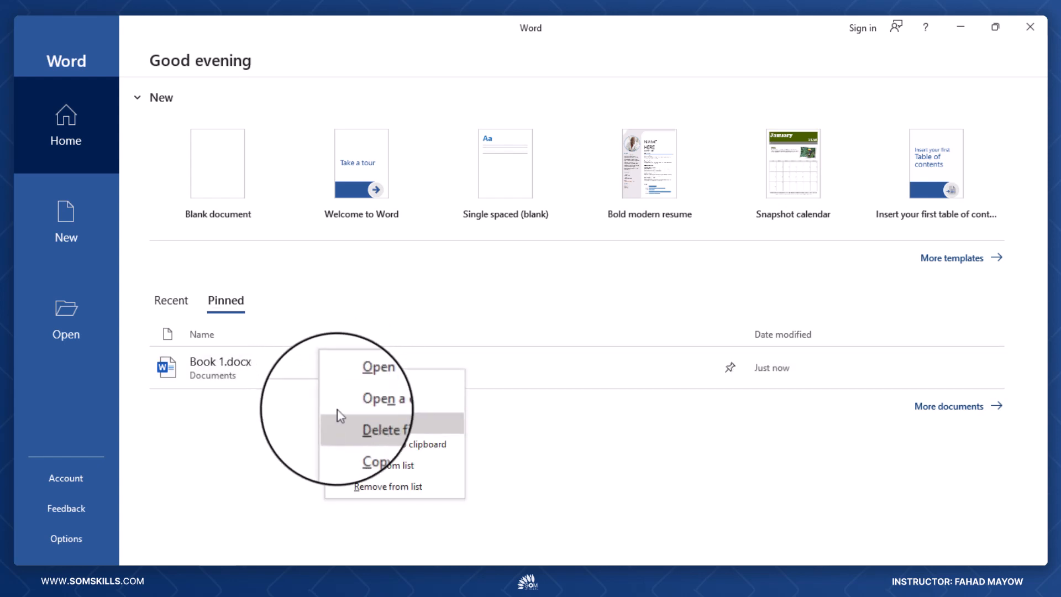
left_click(380, 467)
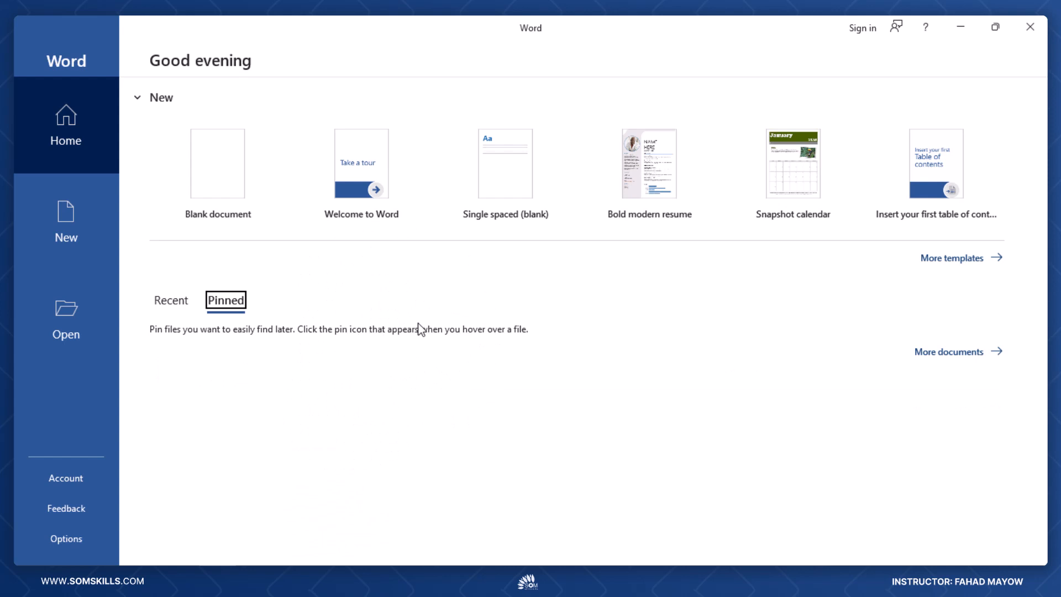
Browse the templates offered for creating a new document.
left_click(71, 235)
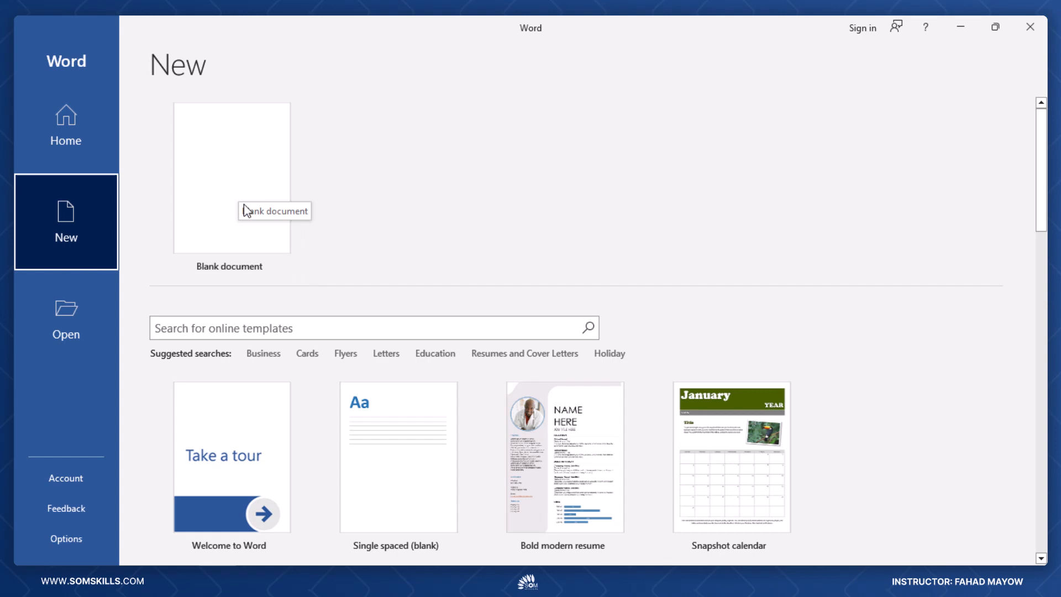
scroll(284, 378, "down", 3)
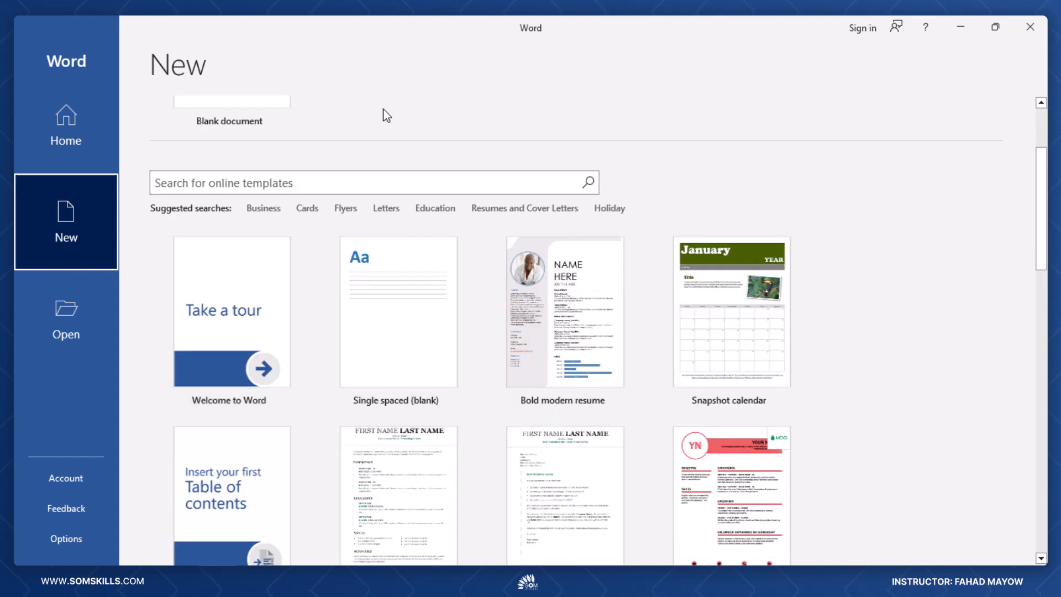
Review the recent documents and folders available for opening, and view the recoverable unsaved documents without opening any.
left_click(61, 324)
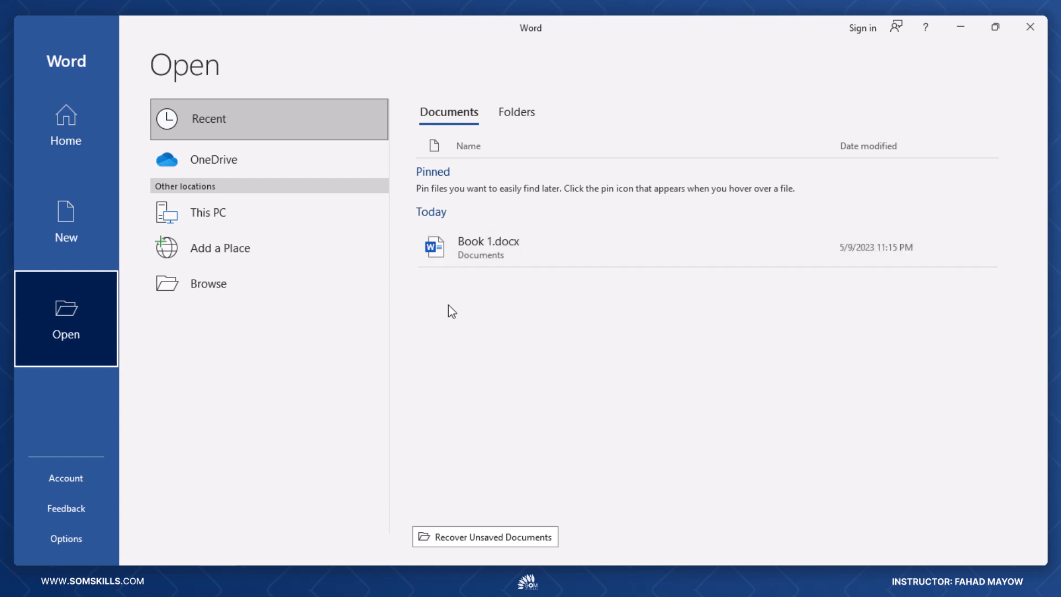
left_click(492, 195)
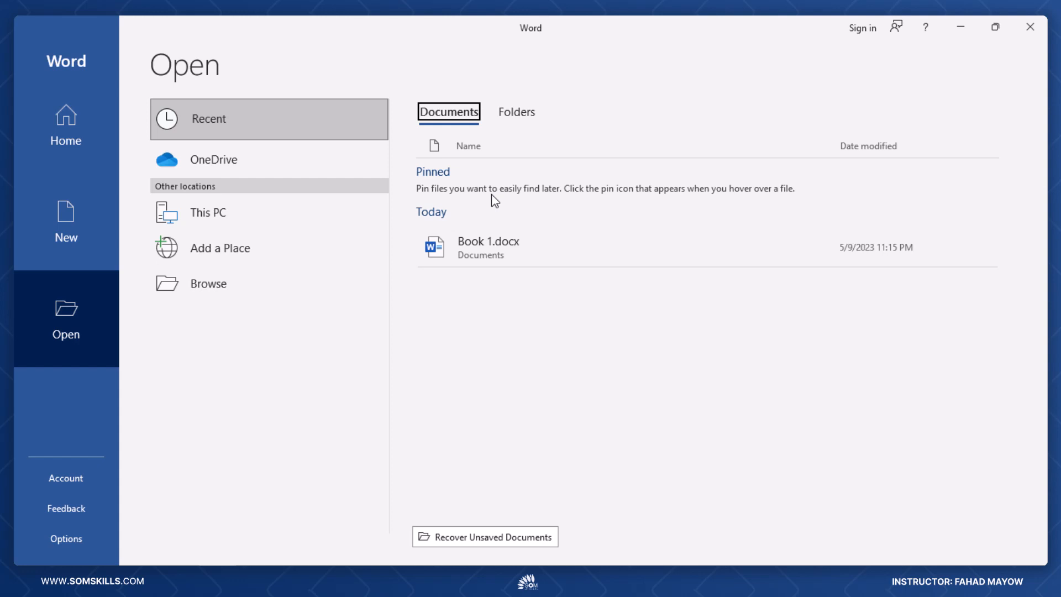
left_click(517, 117)
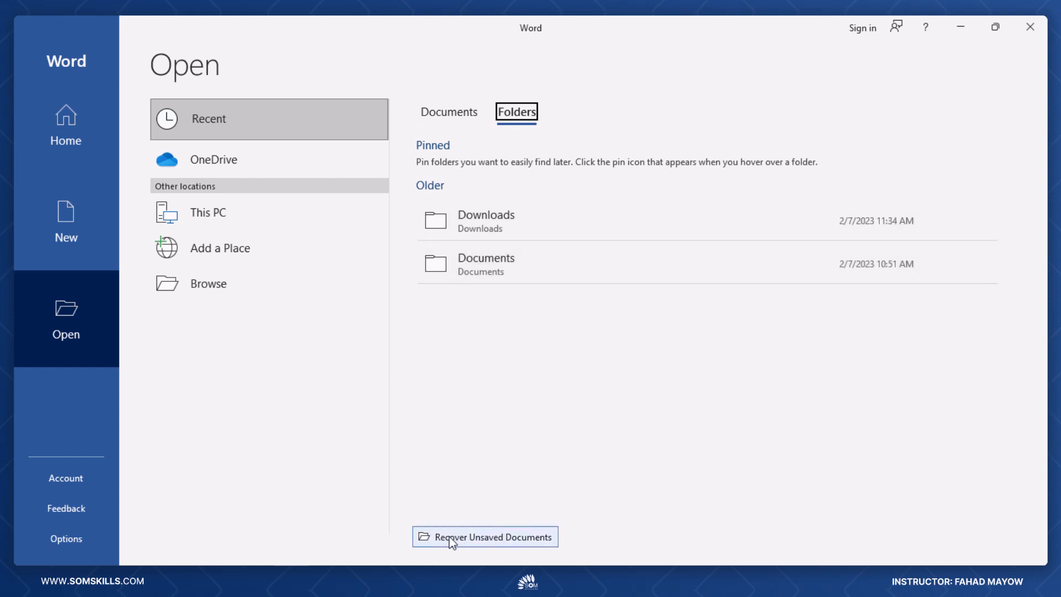
left_click(499, 534)
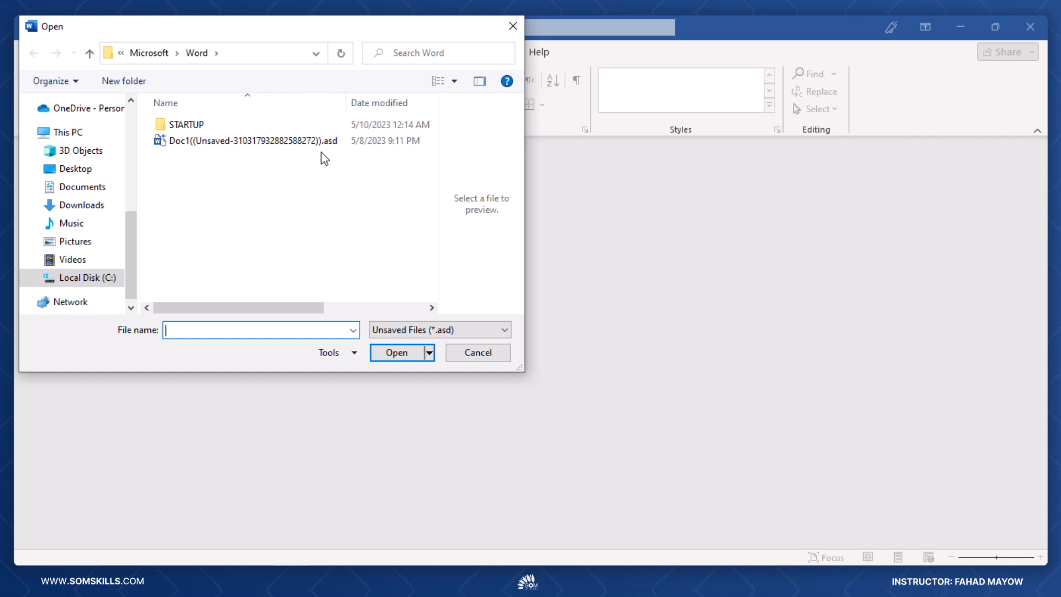
left_click(512, 25)
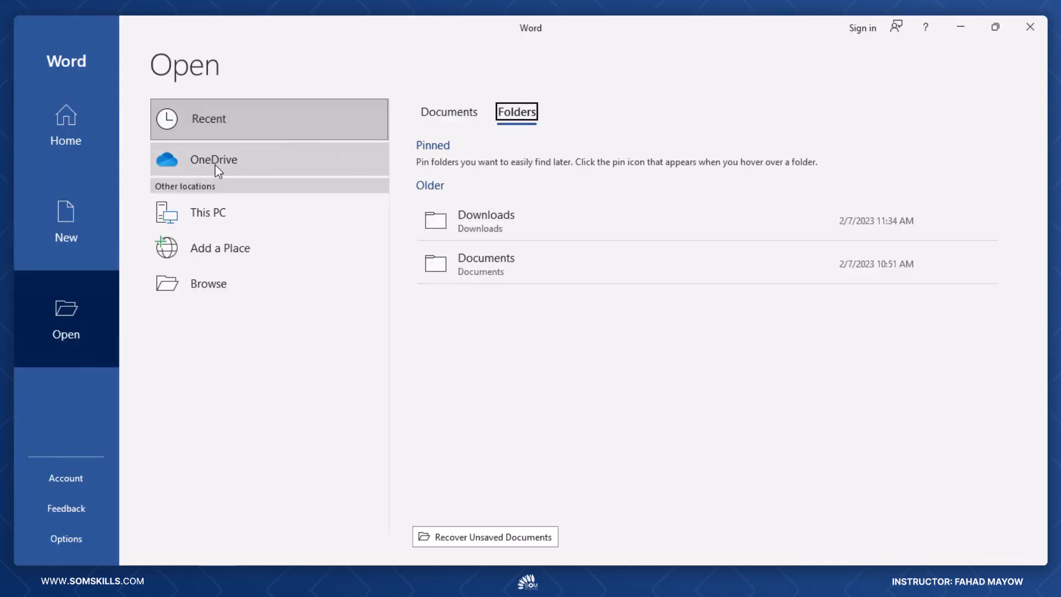
Look through the OneDrive, This PC, Add a Place and Browse locations for opening files.
left_click(263, 162)
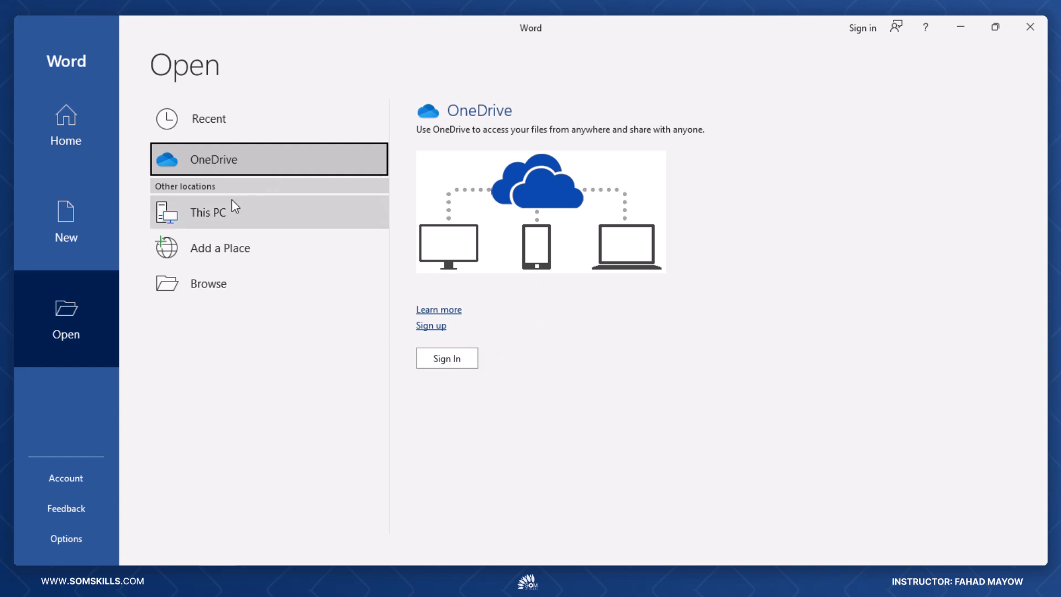
left_click(225, 220)
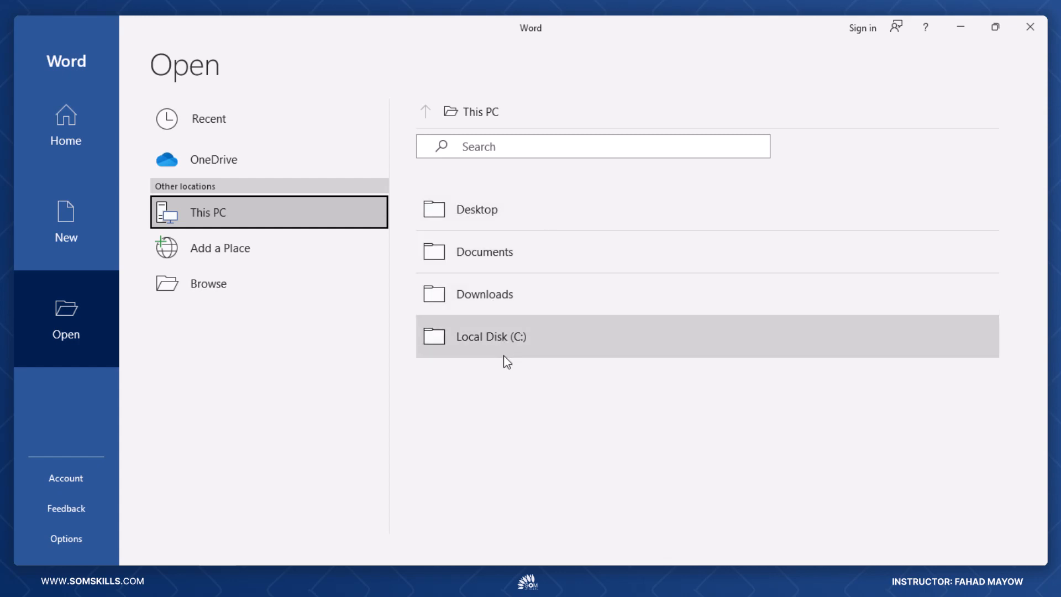
left_click(233, 252)
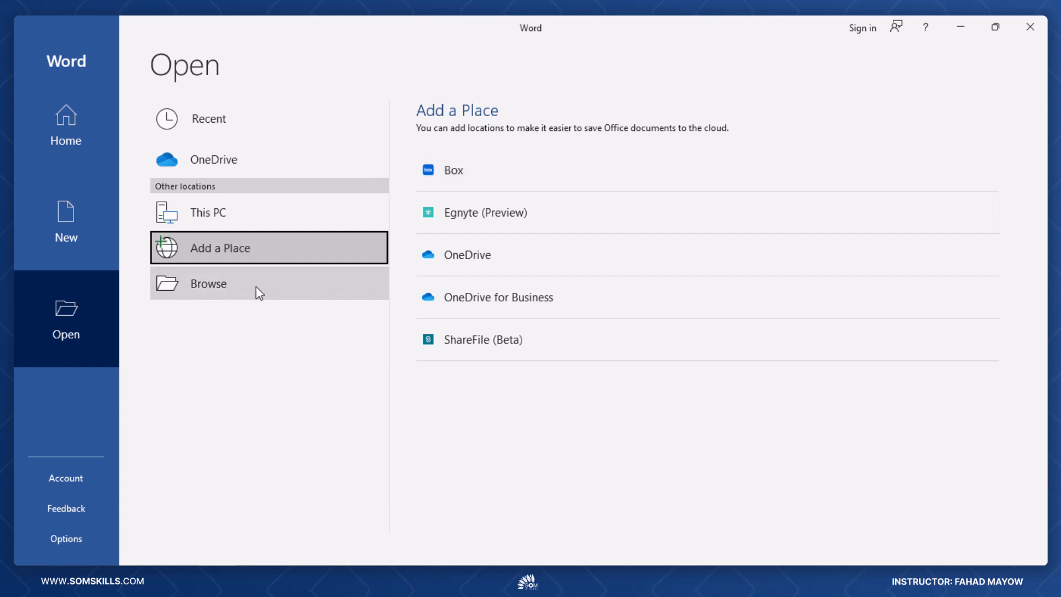
left_click(223, 288)
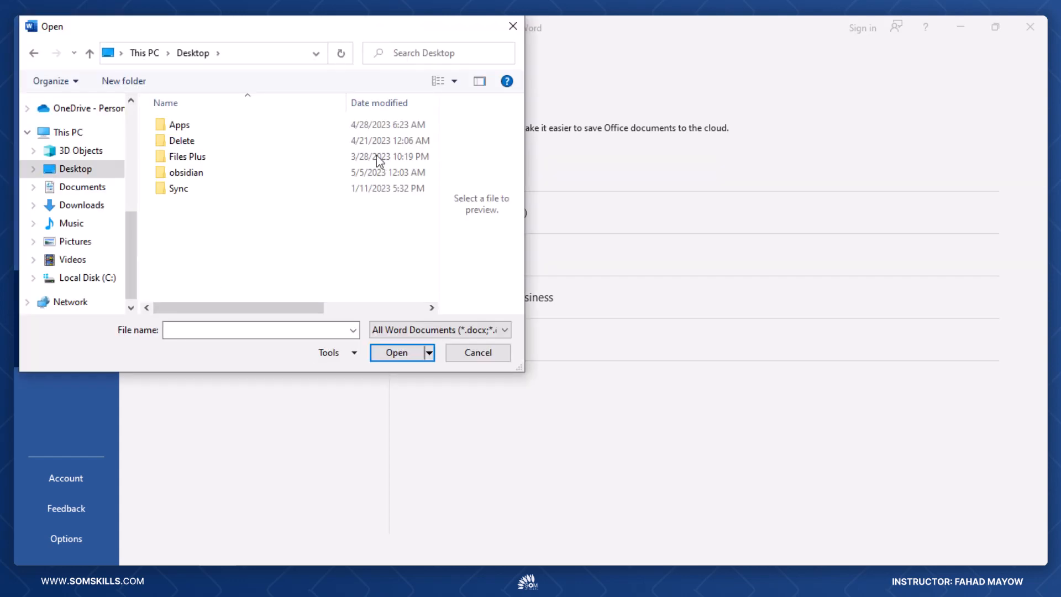
left_click(513, 26)
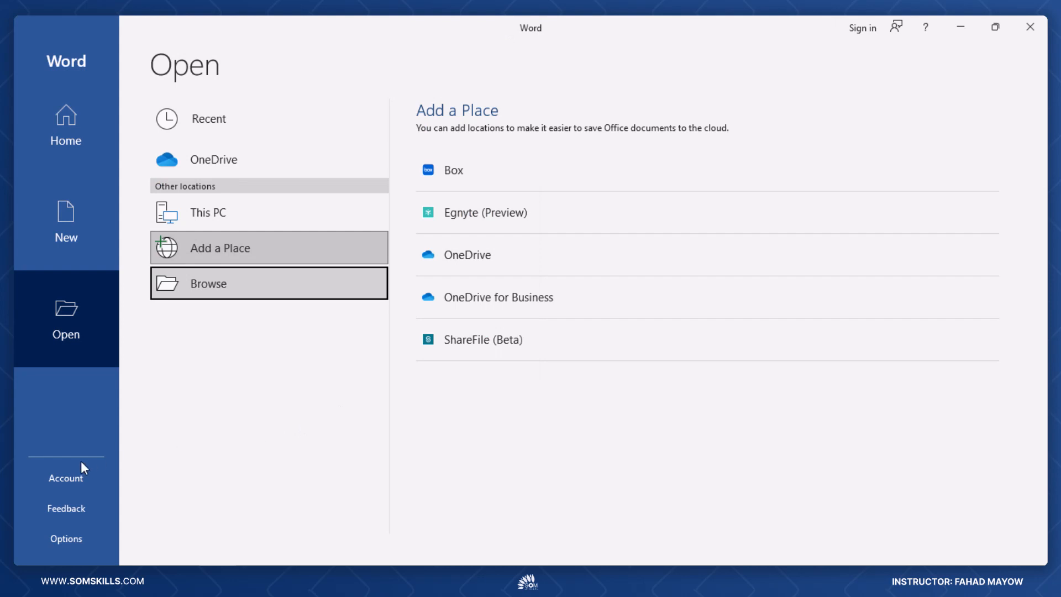
View the Office account's product information, including the update options and the About Word details.
left_click(65, 484)
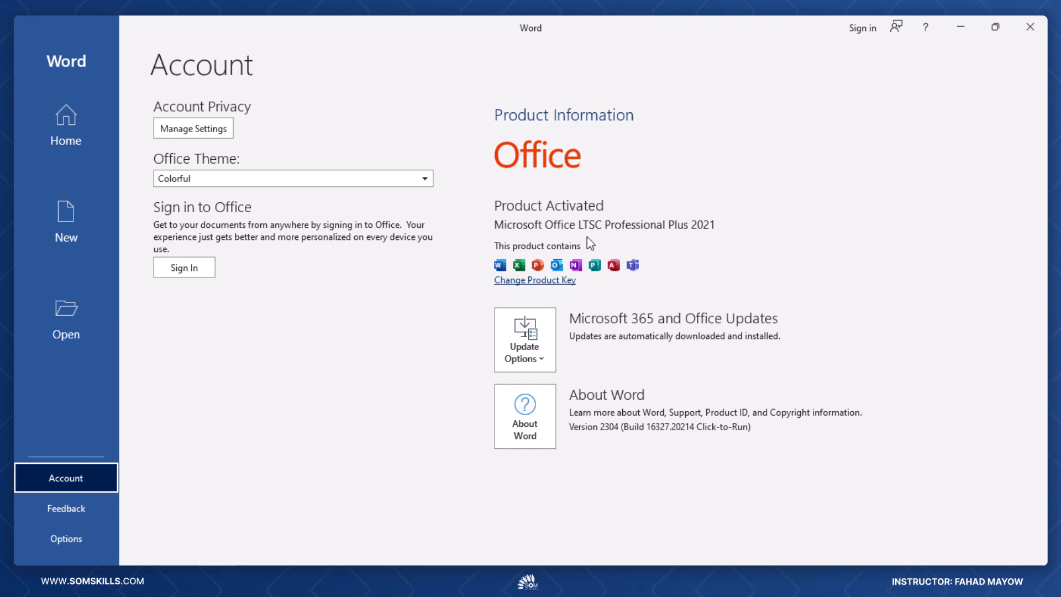
left_click(544, 361)
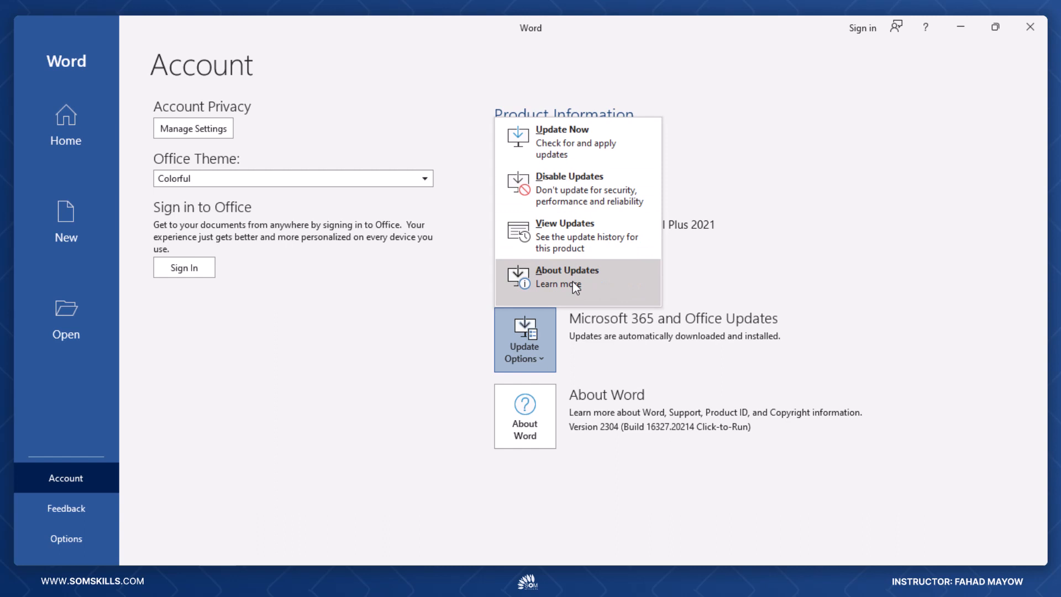
left_click(535, 423)
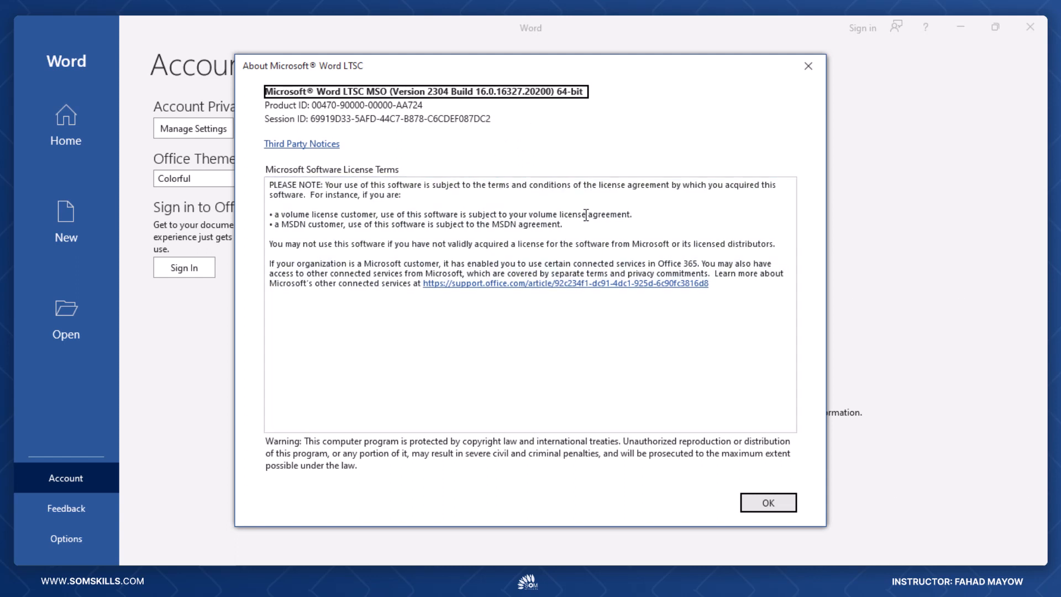
left_click(758, 505)
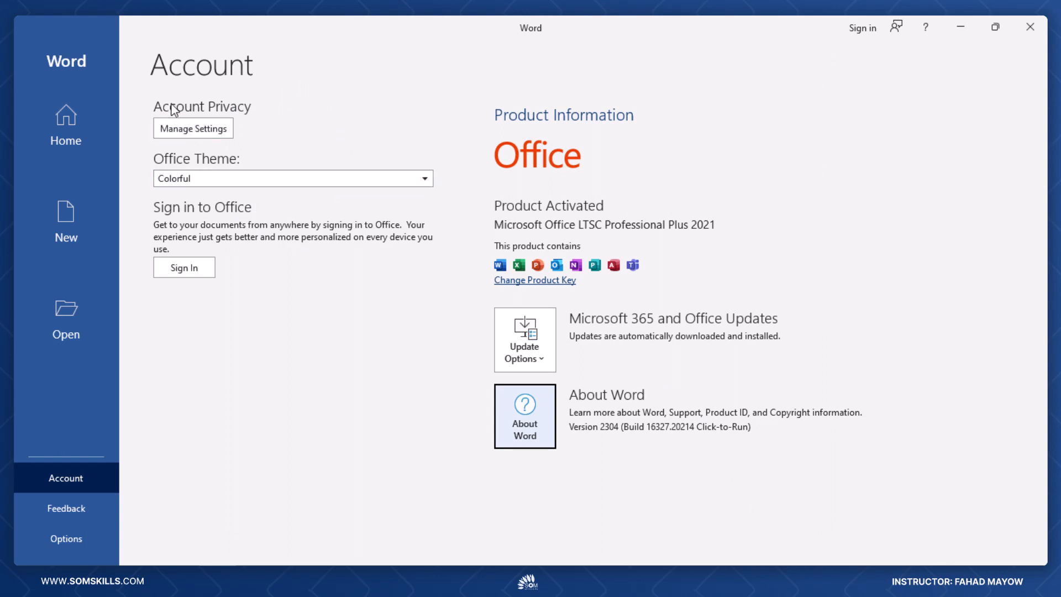
Read through the account privacy settings and leave them without saving changes.
left_click(209, 134)
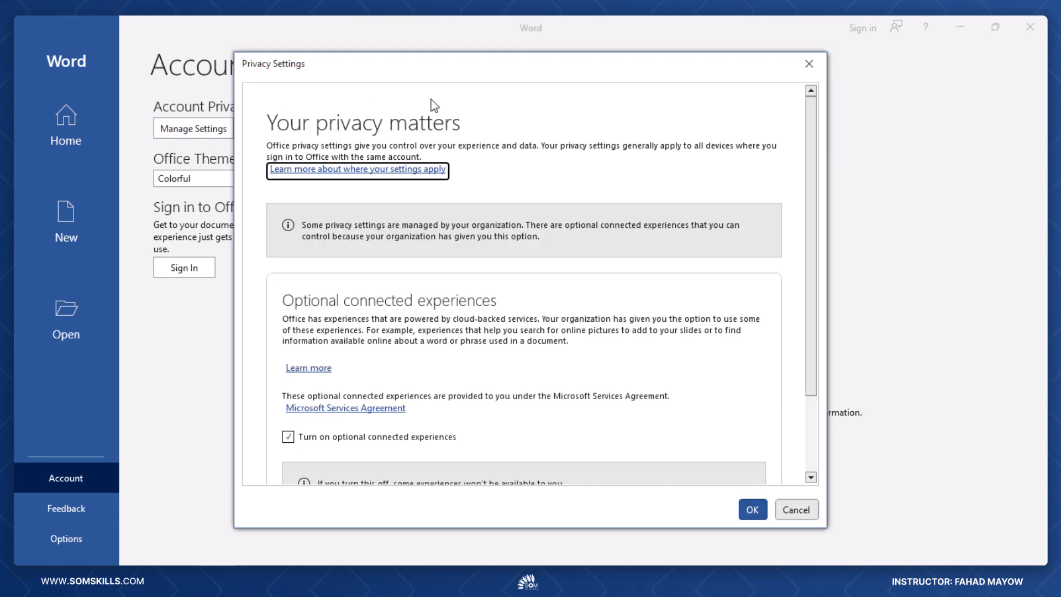
scroll(511, 307, "down", 1)
scroll(514, 311, "down", 2)
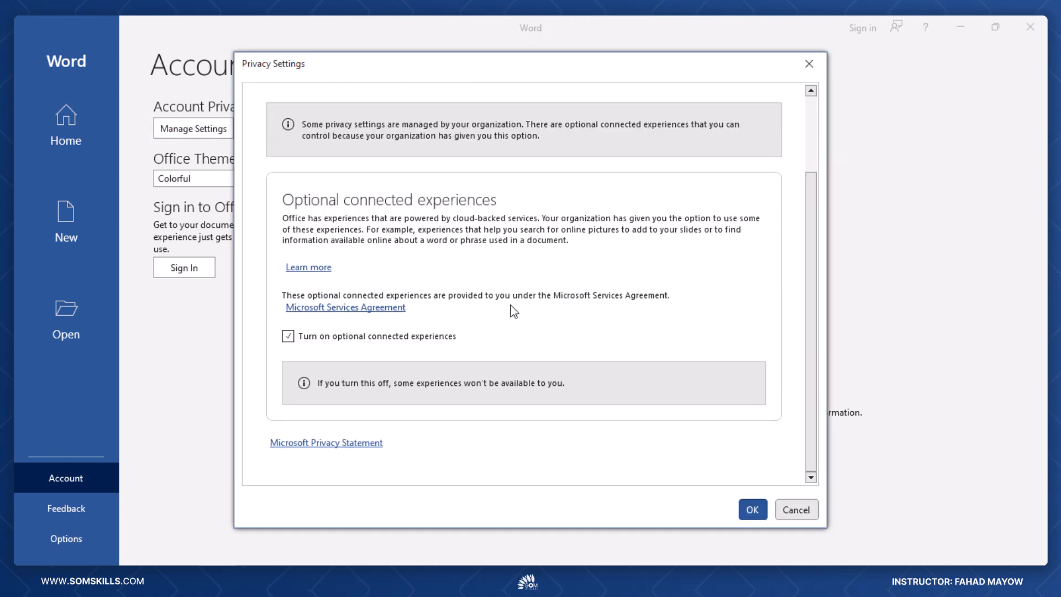
scroll(514, 311, "up", 3)
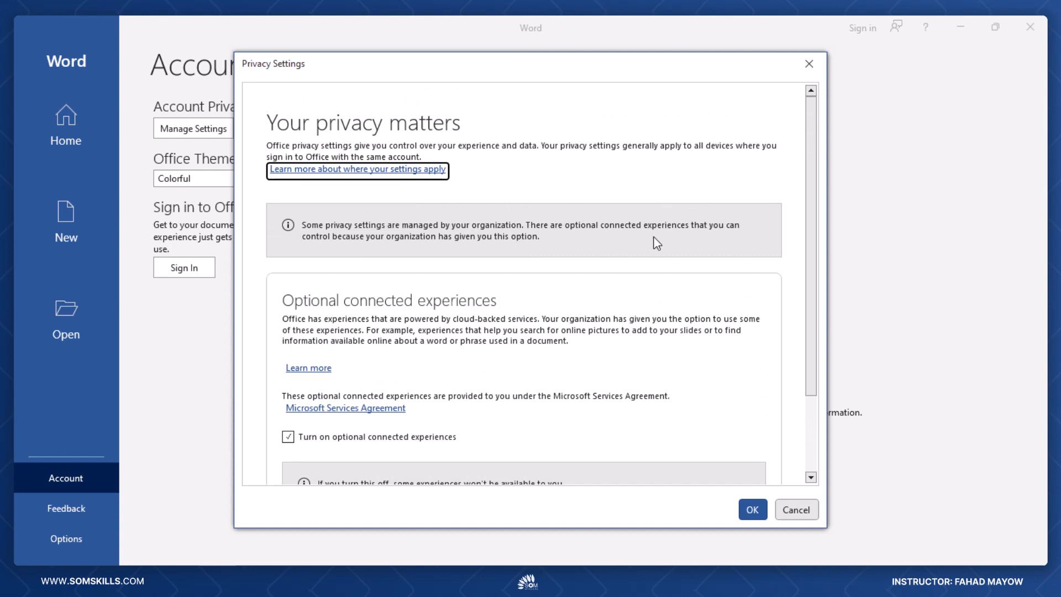
left_click(794, 511)
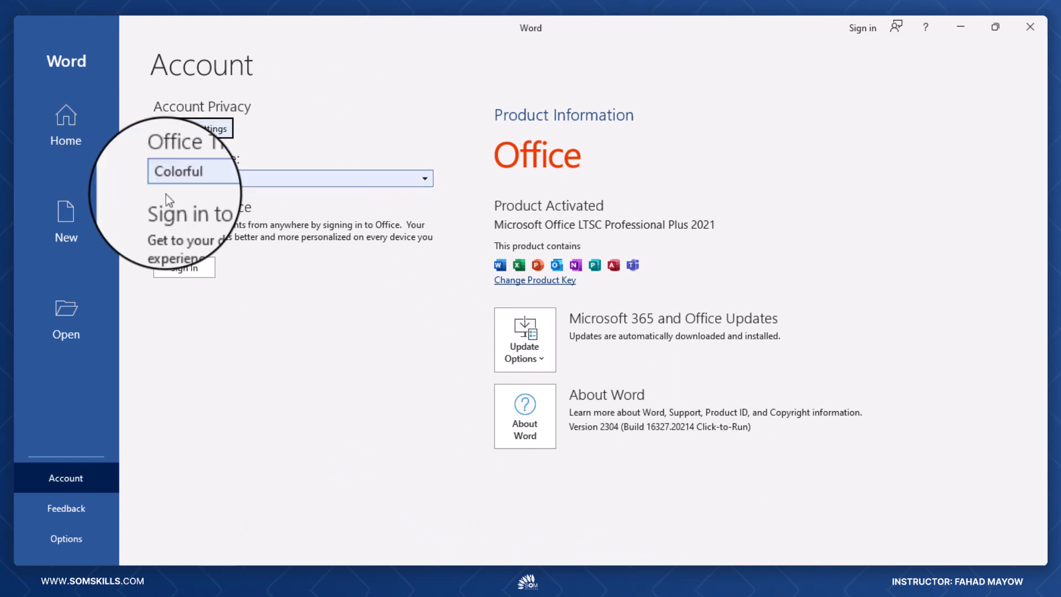
Try the Dark Gray Office theme and switch back to Colorful.
left_click(165, 179)
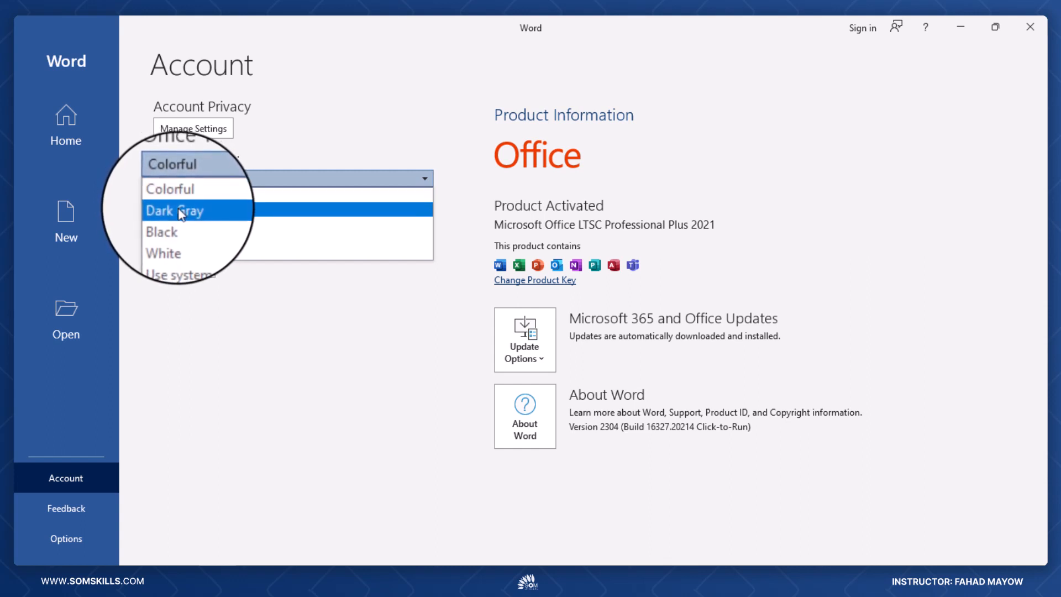
left_click(178, 210)
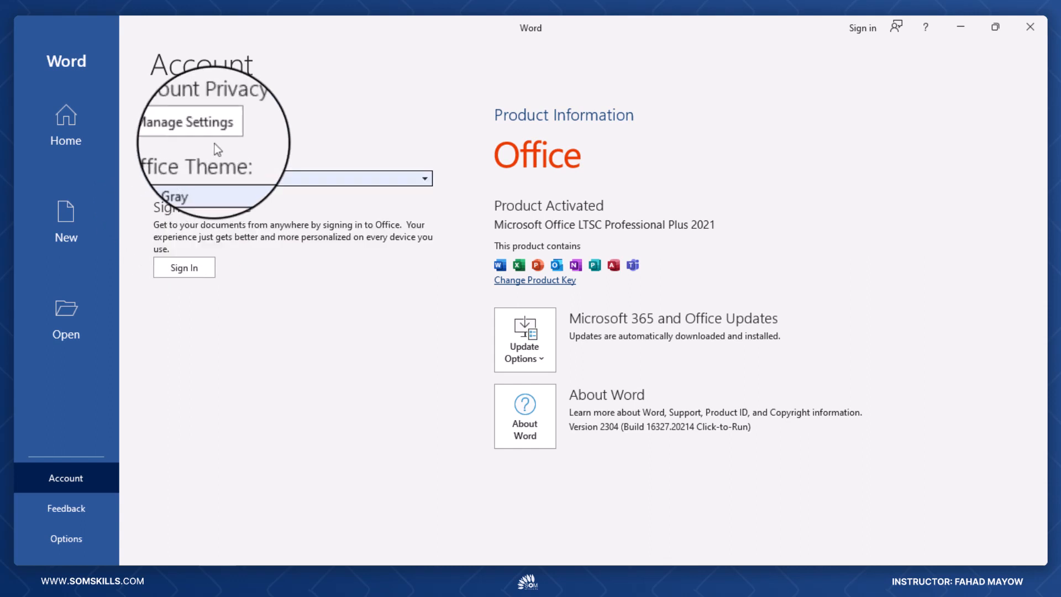
left_click(371, 181)
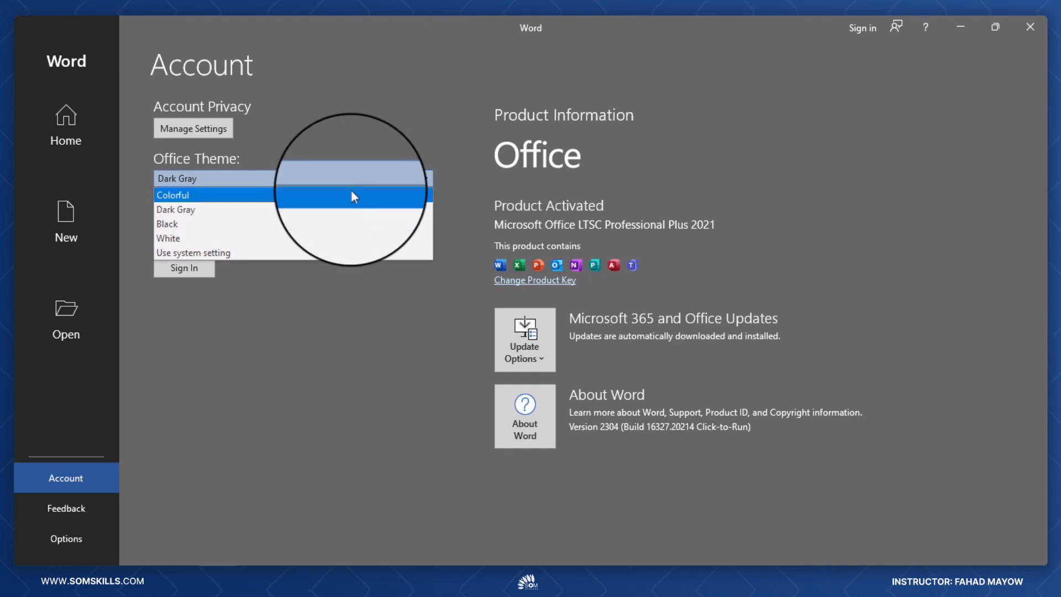
left_click(352, 194)
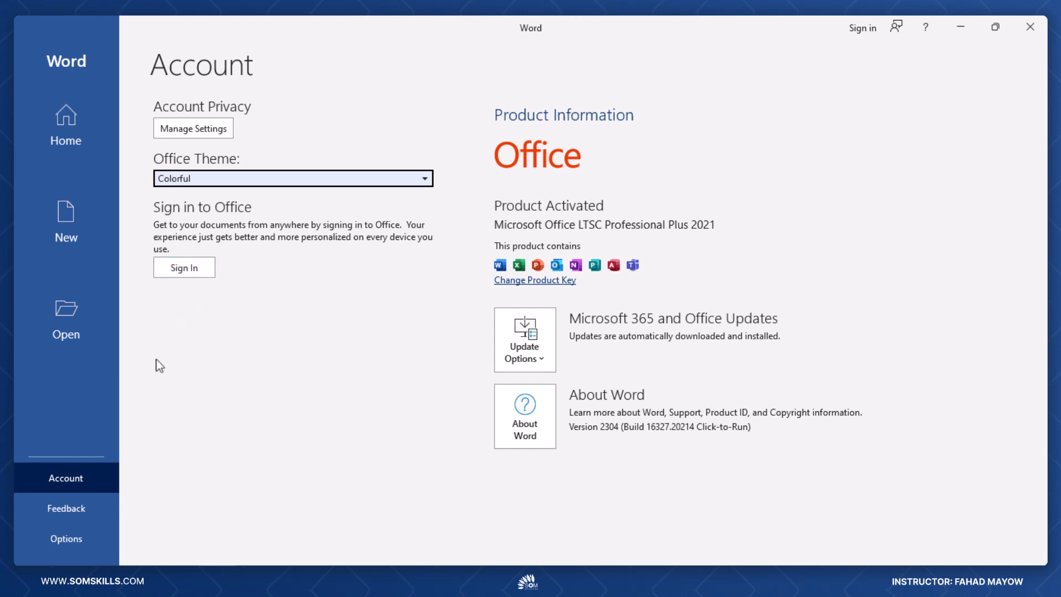
View the Feedback page and create a new blank document.
left_click(71, 504)
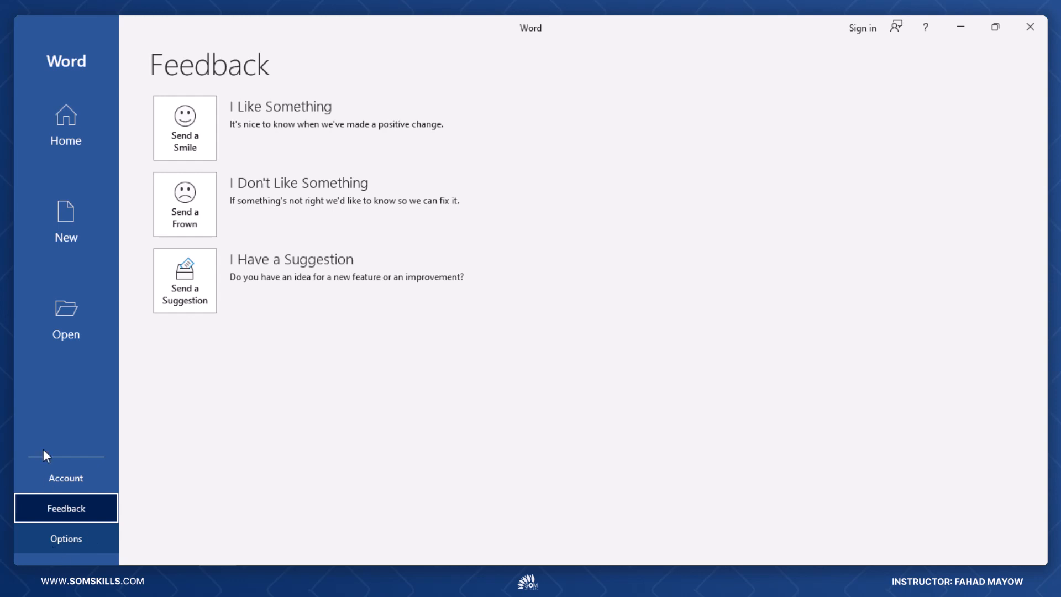
left_click(72, 118)
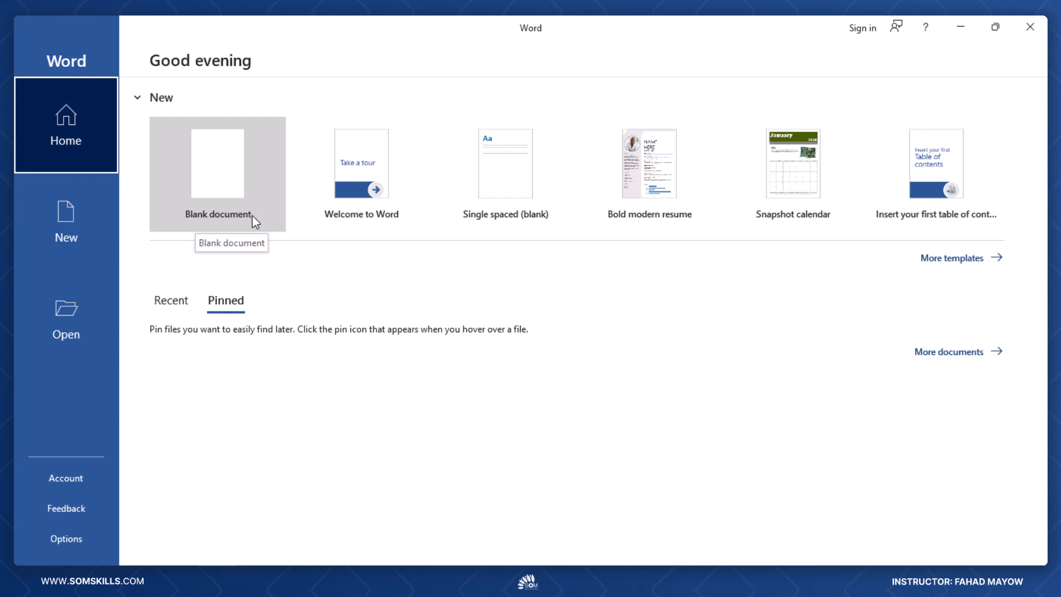
left_click(65, 213)
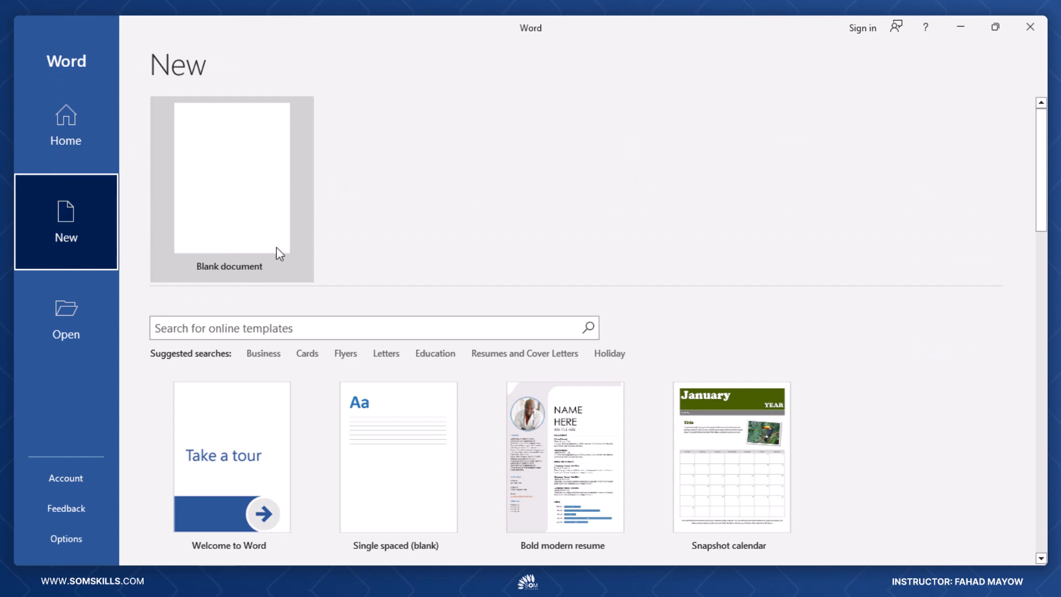
left_click(225, 190)
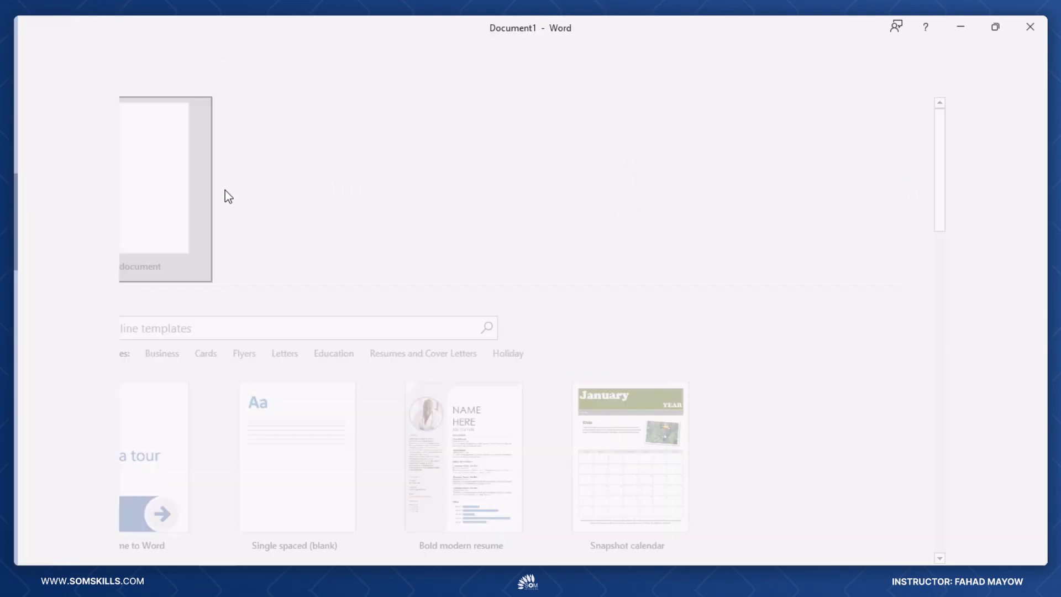